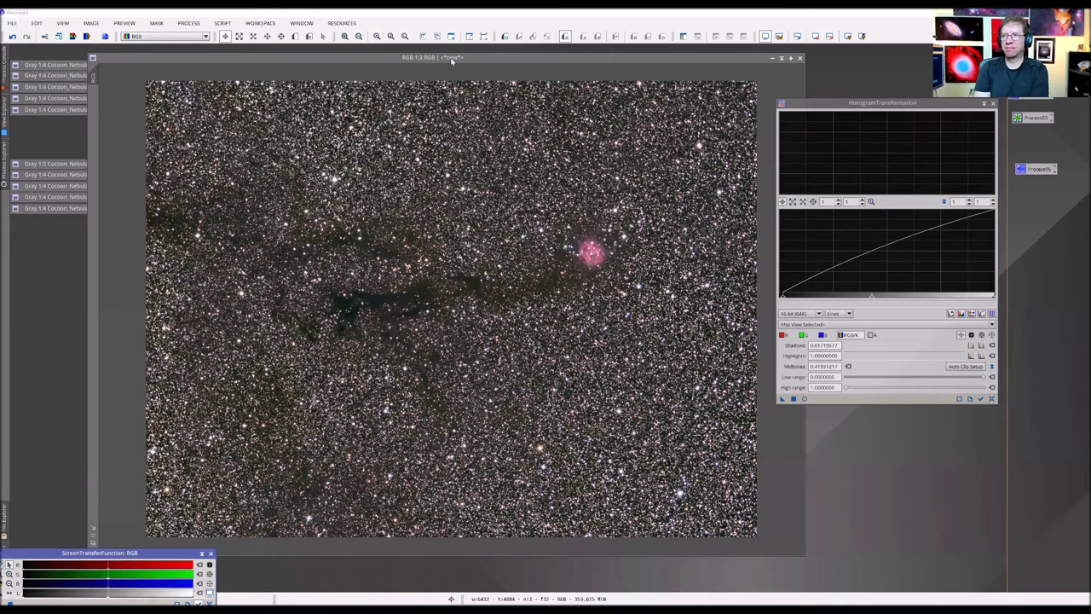
left_click_drag(512, 57, 491, 57)
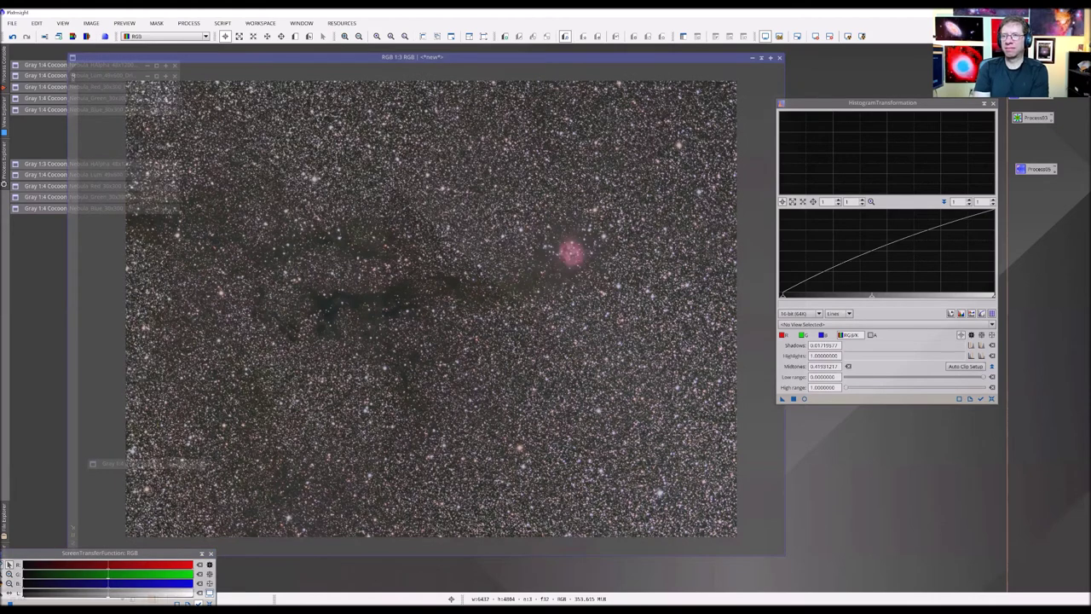
left_click_drag(404, 67, 395, 67)
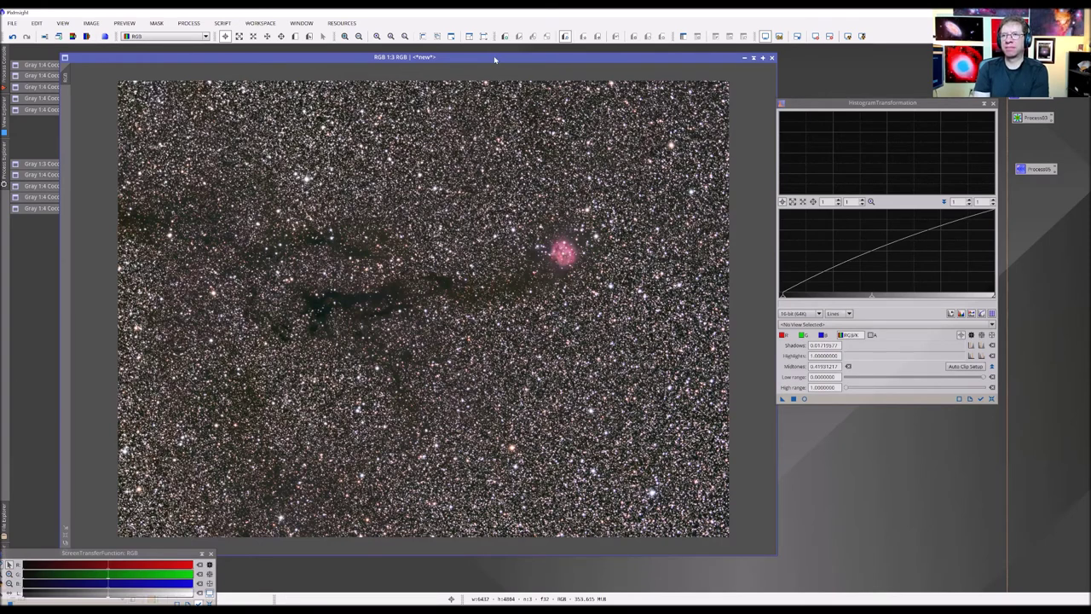
left_click(614, 35)
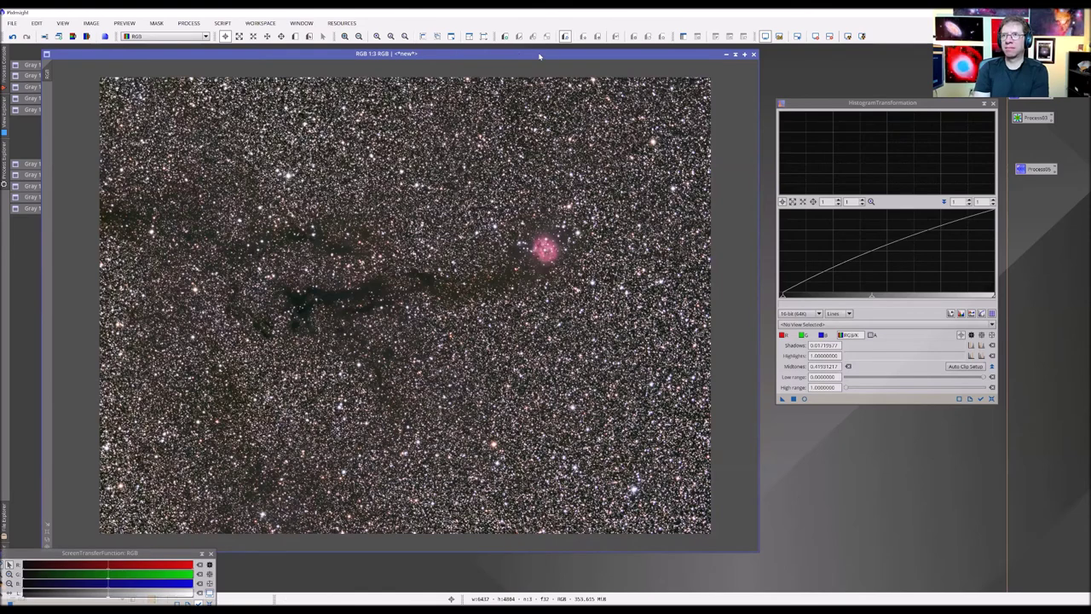
left_click_drag(264, 57, 264, 59)
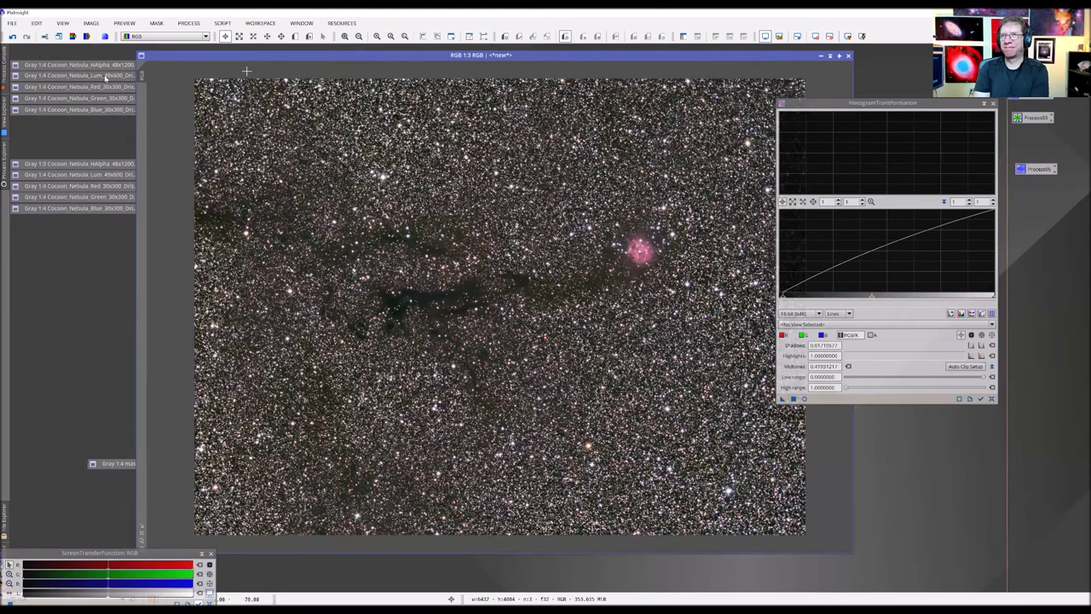
left_click(111, 75)
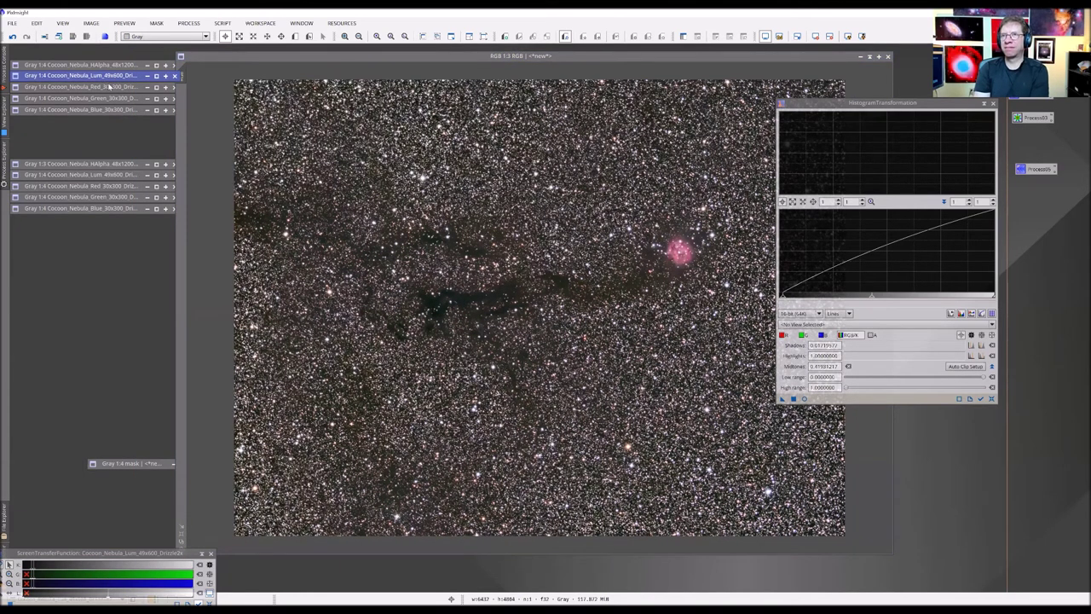
left_click(117, 88)
left_click(186, 57)
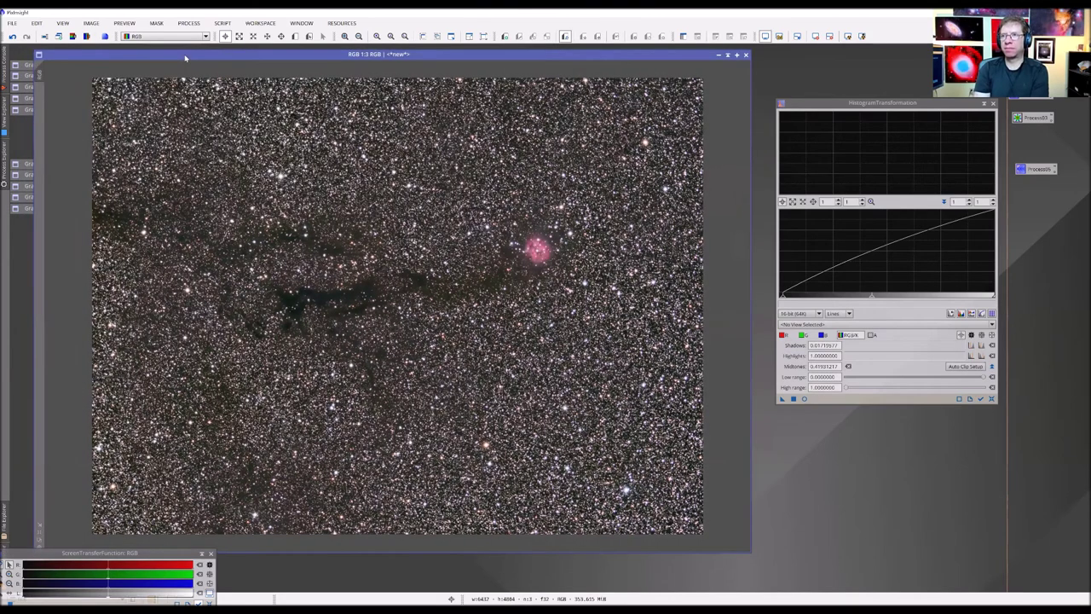
left_click_drag(185, 57, 189, 57)
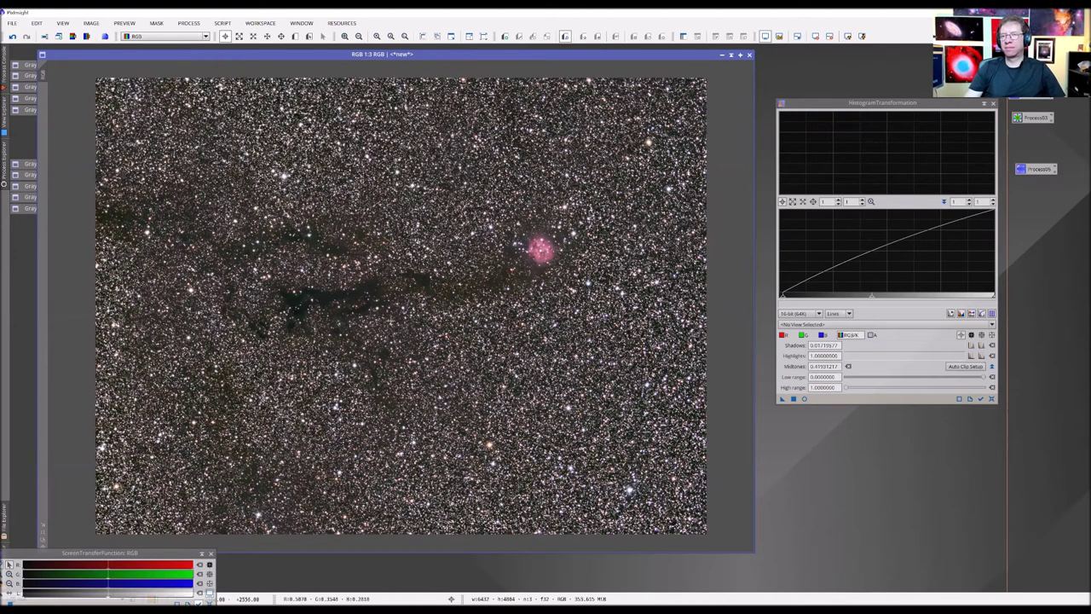
- Examine the star colours and the dark nebula around them up close in the RGB image
scroll(512, 297, "up", 7)
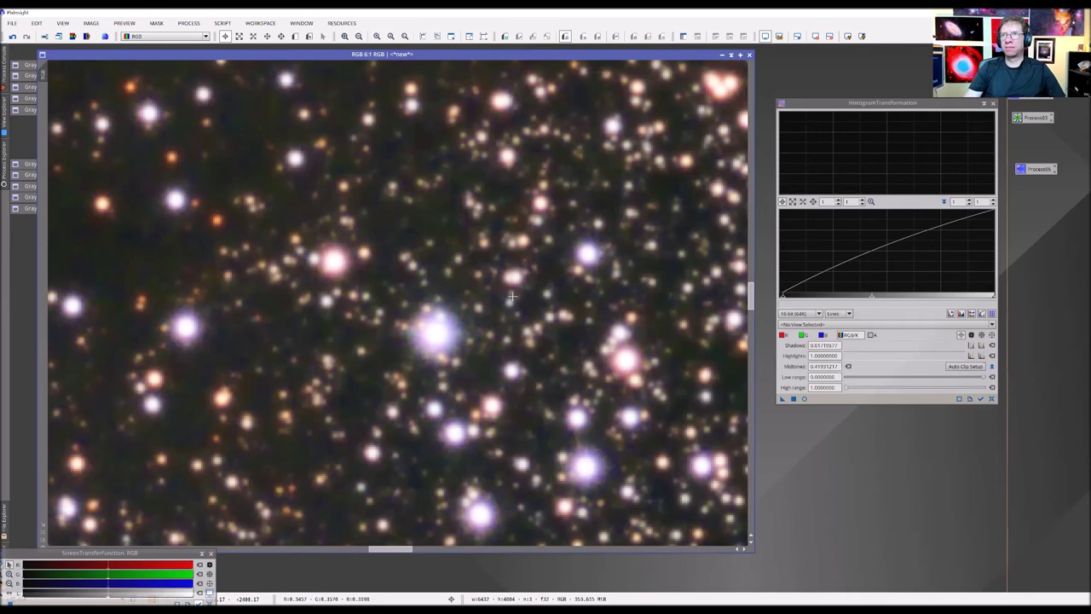
scroll(511, 296, "down", 4)
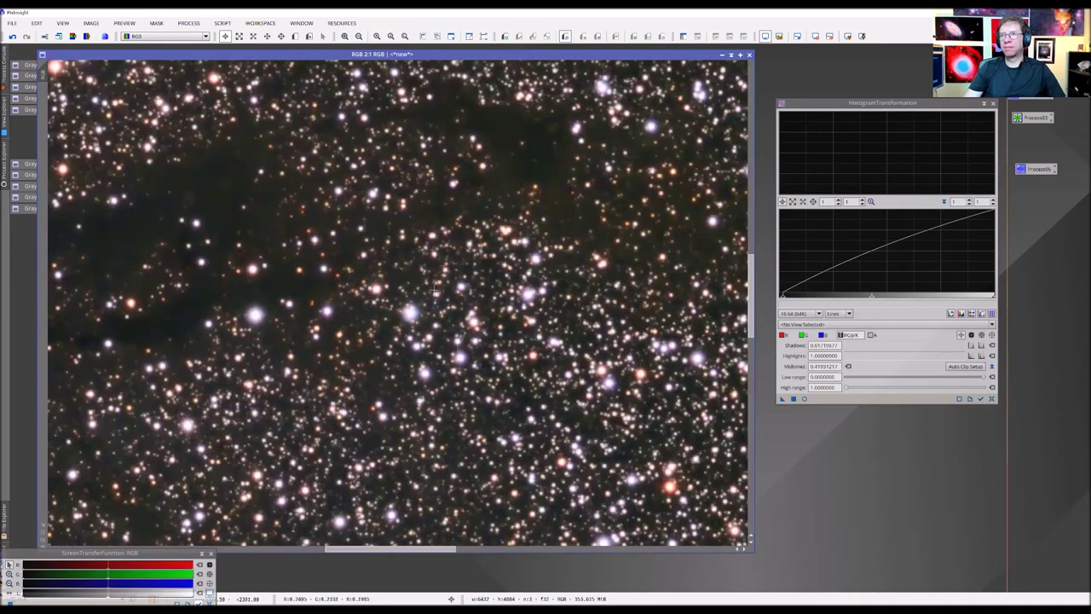
scroll(419, 294, "down", 1)
scroll(348, 288, "down", 2)
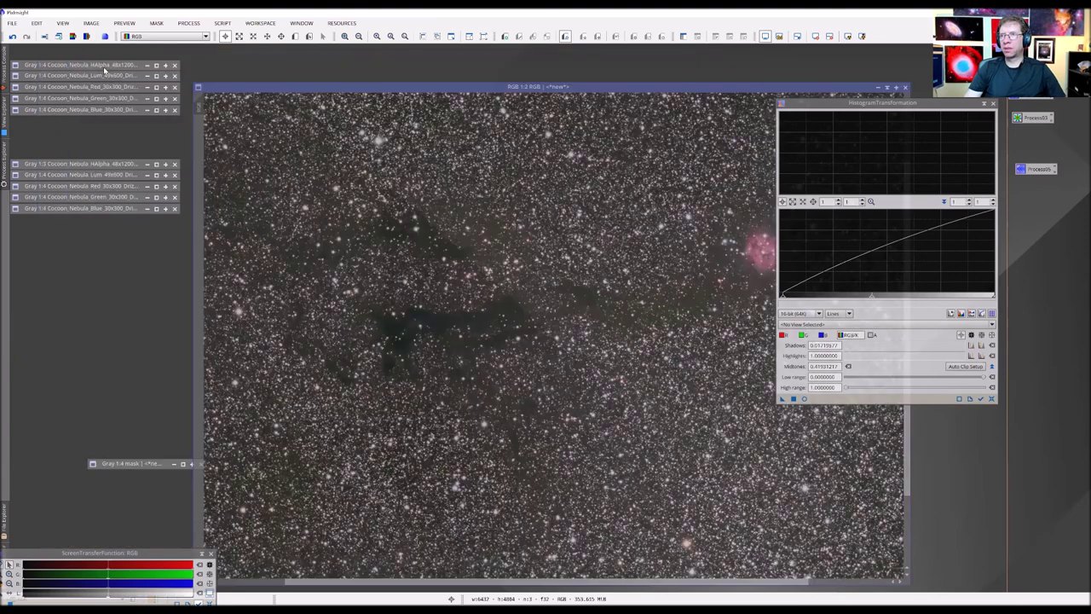
- Open the original HAlpha and Lum Cocoon Nebula images, inspect the stars in the Lum frame up close, and collapse it again
double_click(103, 66)
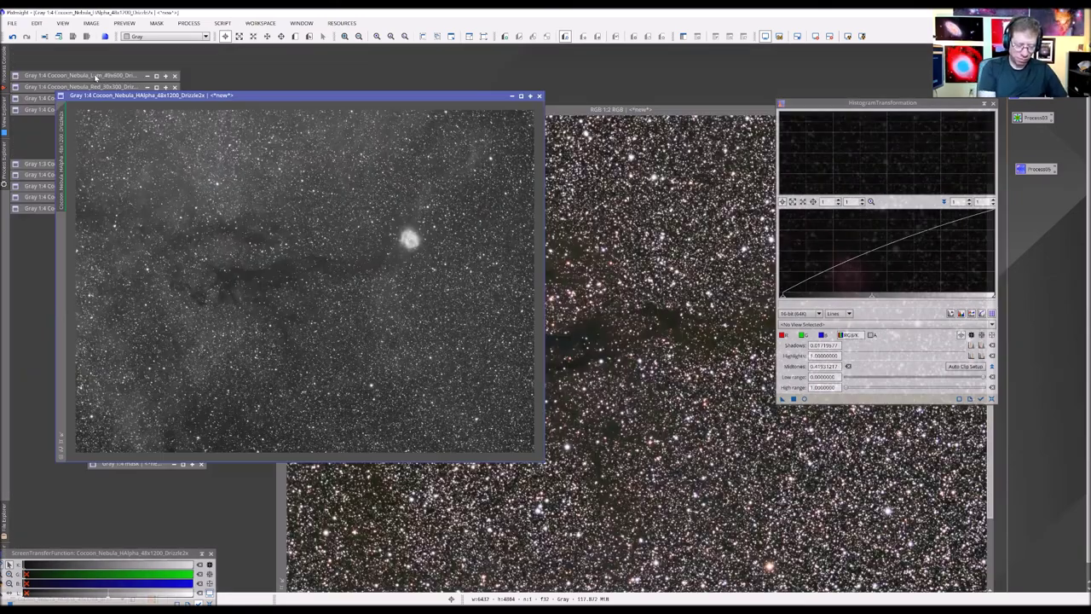
double_click(96, 75)
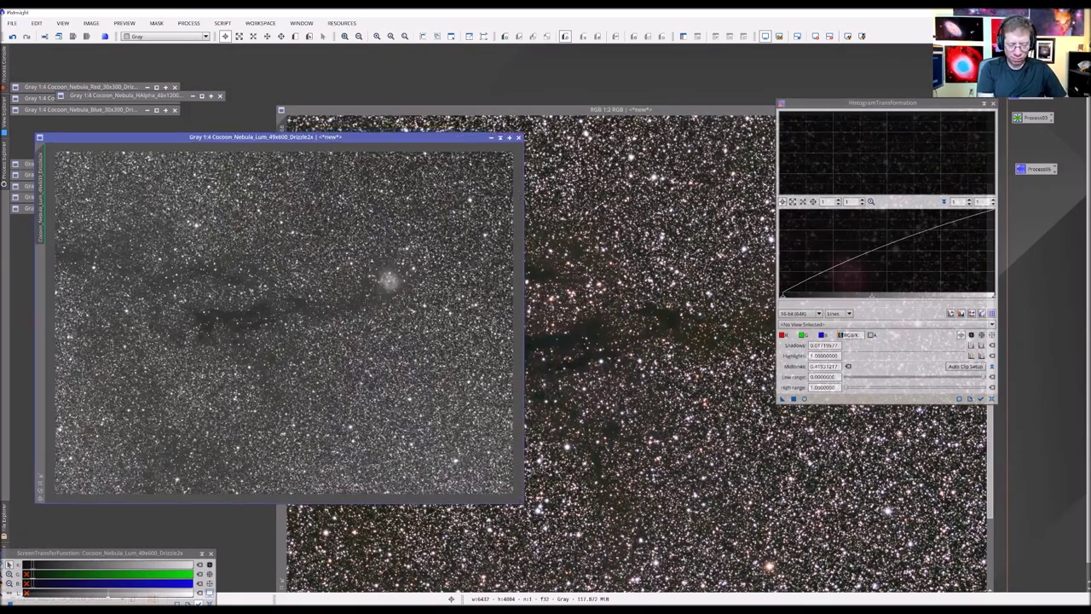
scroll(314, 319, "up", 5)
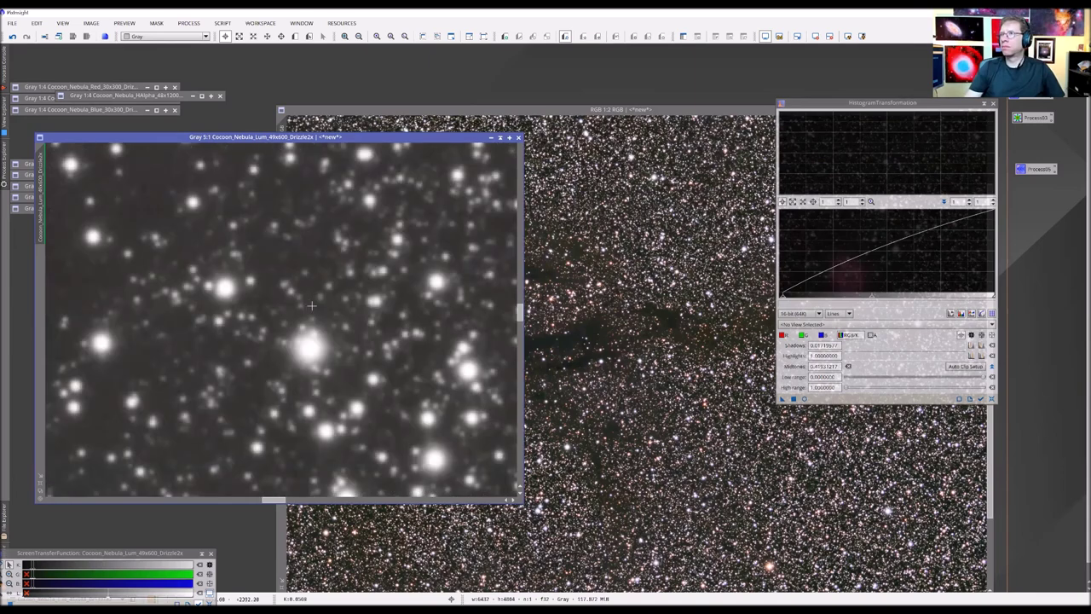
scroll(314, 320, "down", 3)
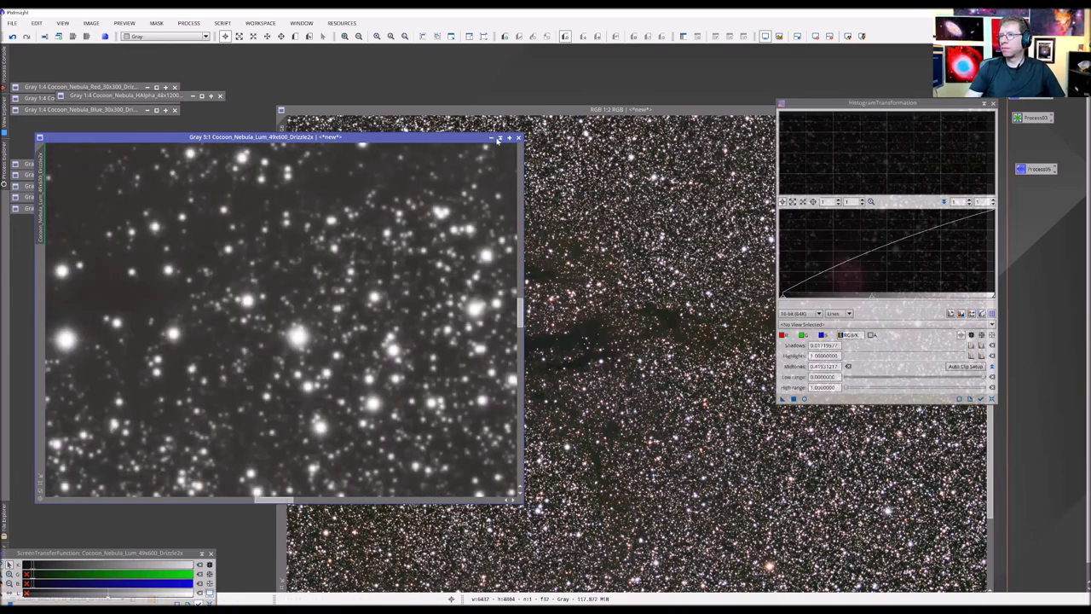
left_click(500, 137)
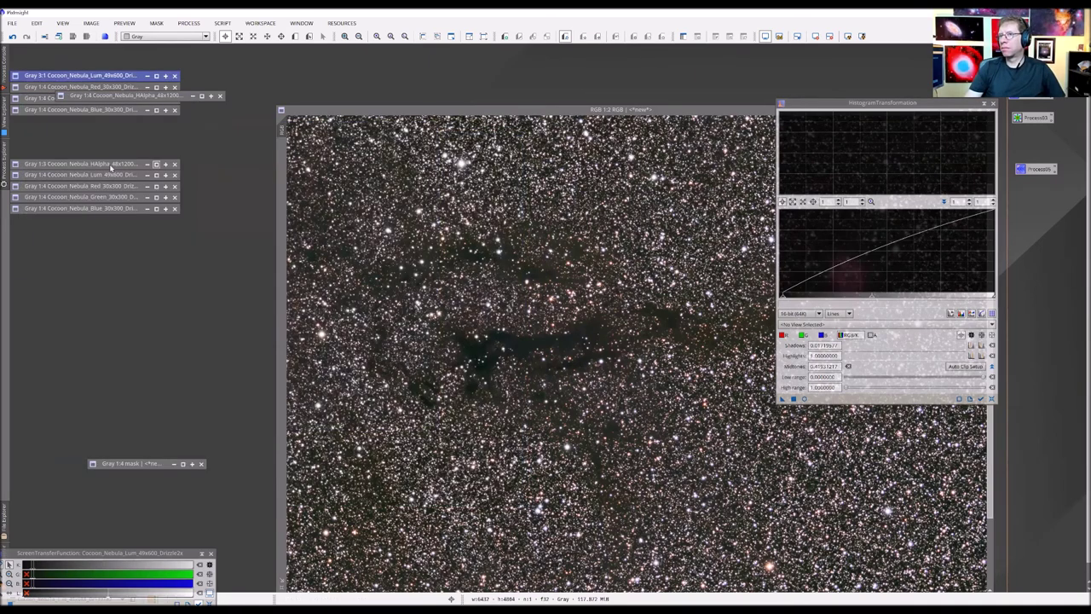
- Open the DBE version of the Lum image, inspect its stars and dark lanes up close, and collapse it again
double_click(80, 174)
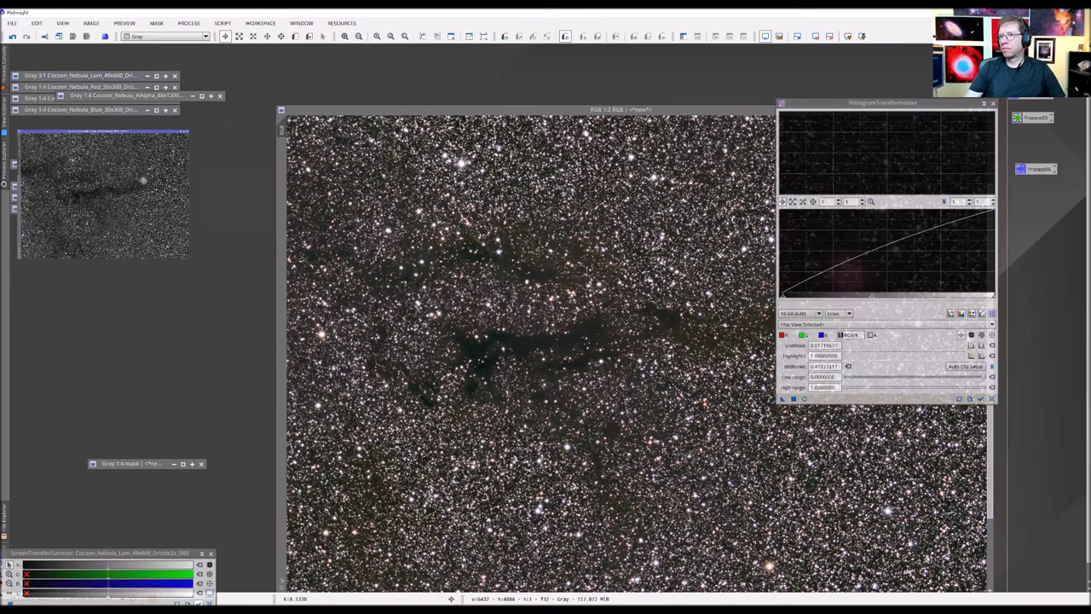
scroll(254, 233, "up", 9)
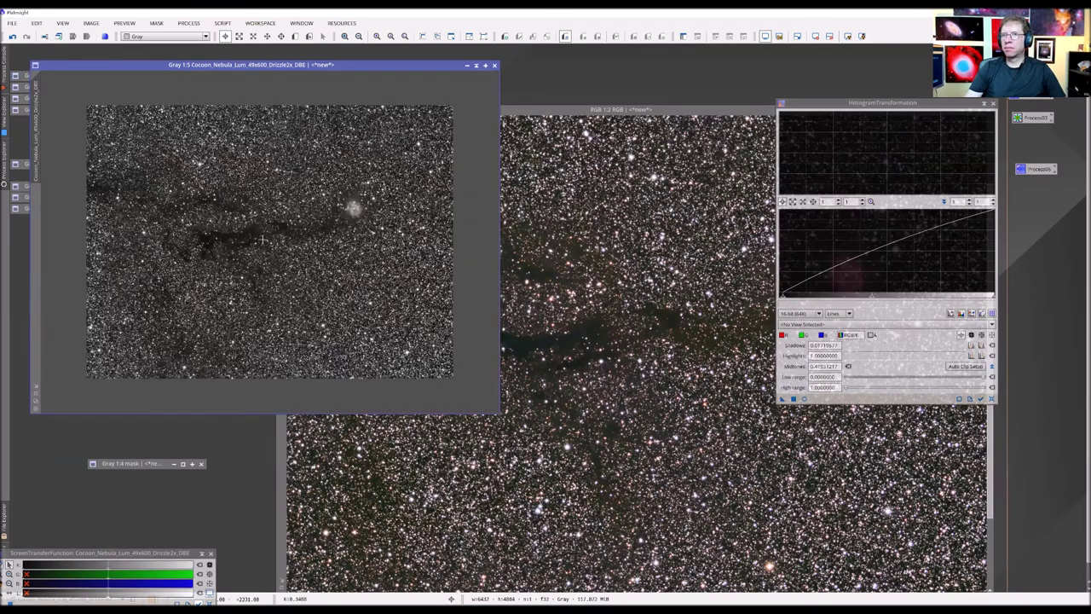
scroll(293, 250, "down", 2)
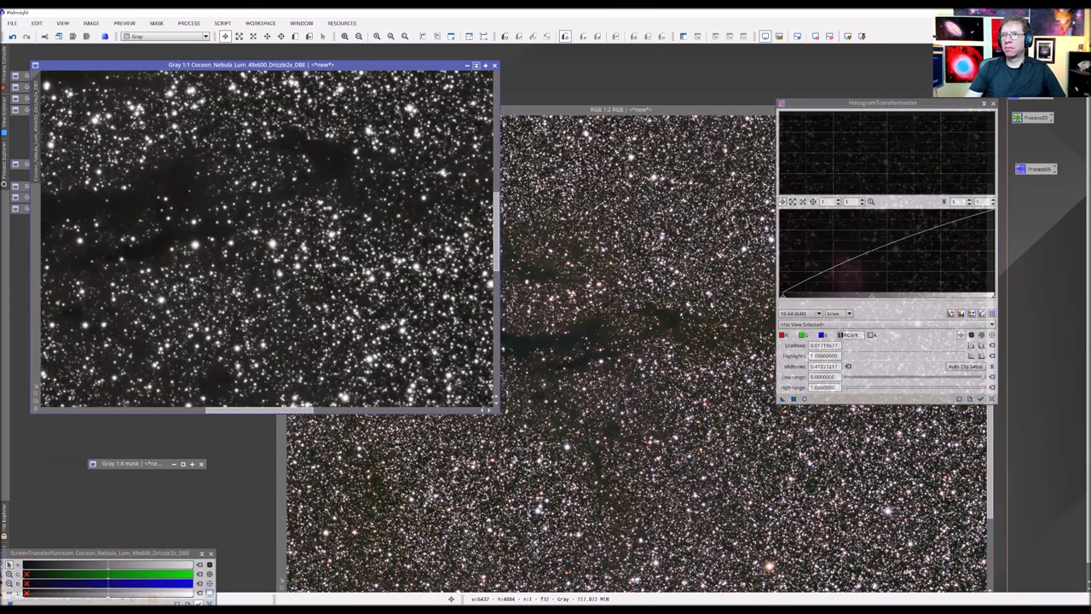
left_click(477, 66)
key("ctrl+shift+z")
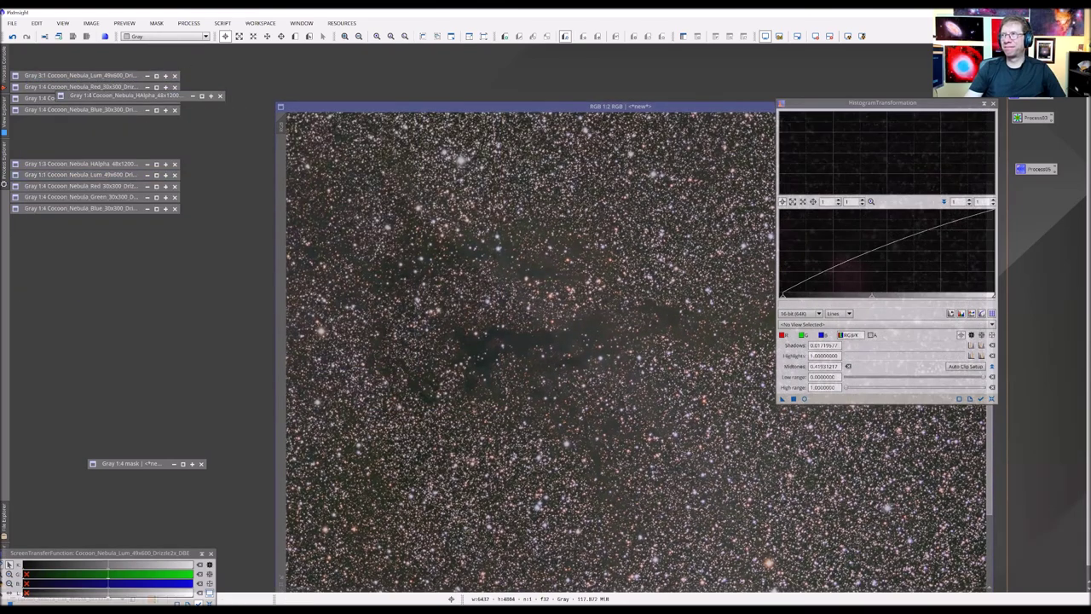
- Examine the dark nebula and star field in the RGB image, both up close and as a whole frame
scroll(306, 244, "up", 1)
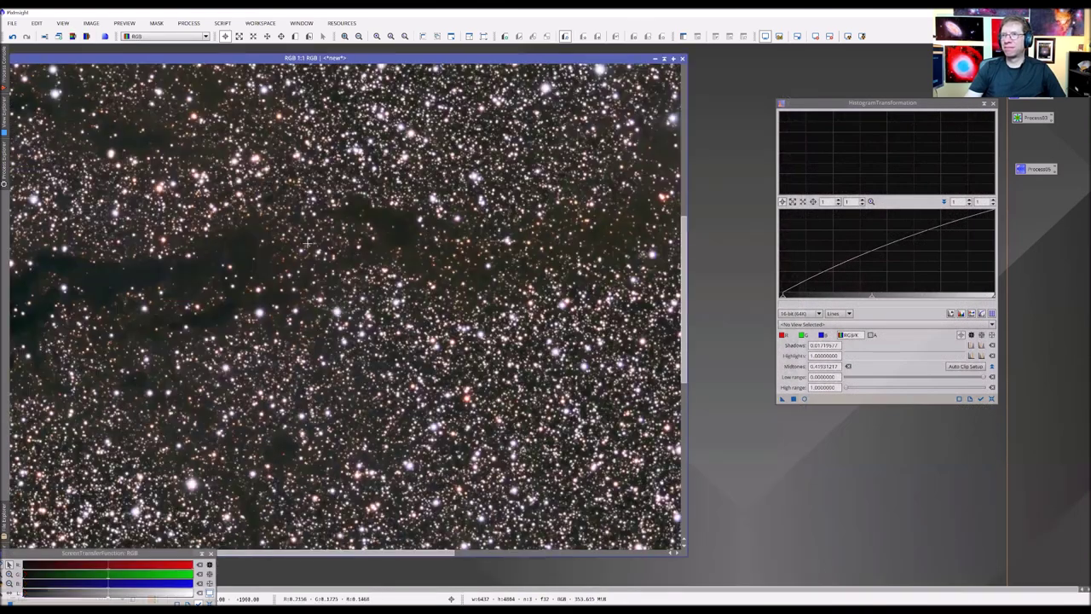
scroll(307, 244, "down", 3)
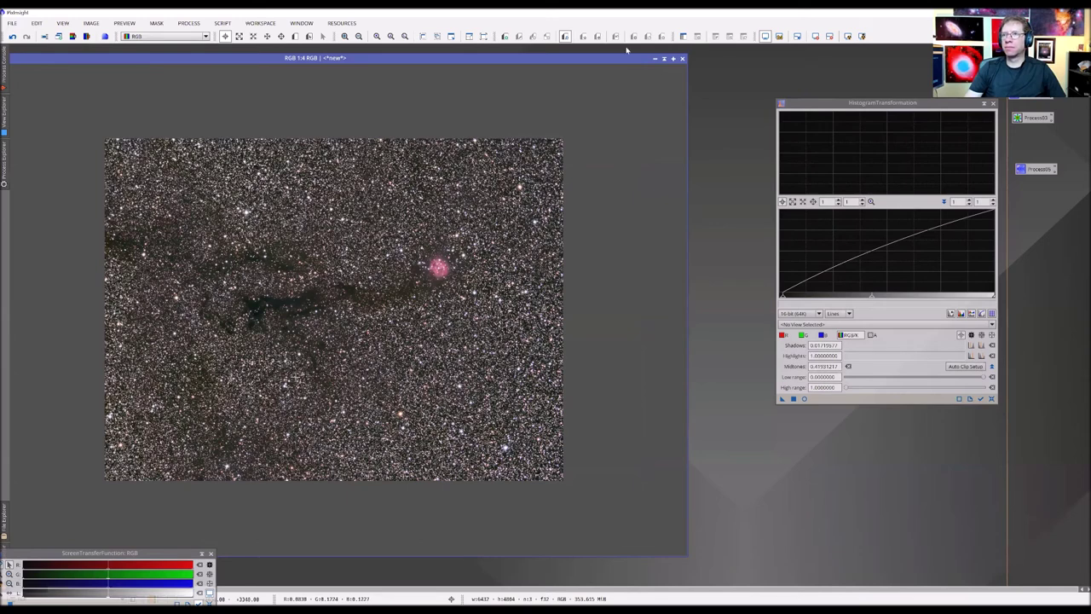
key("ctrl+plus")
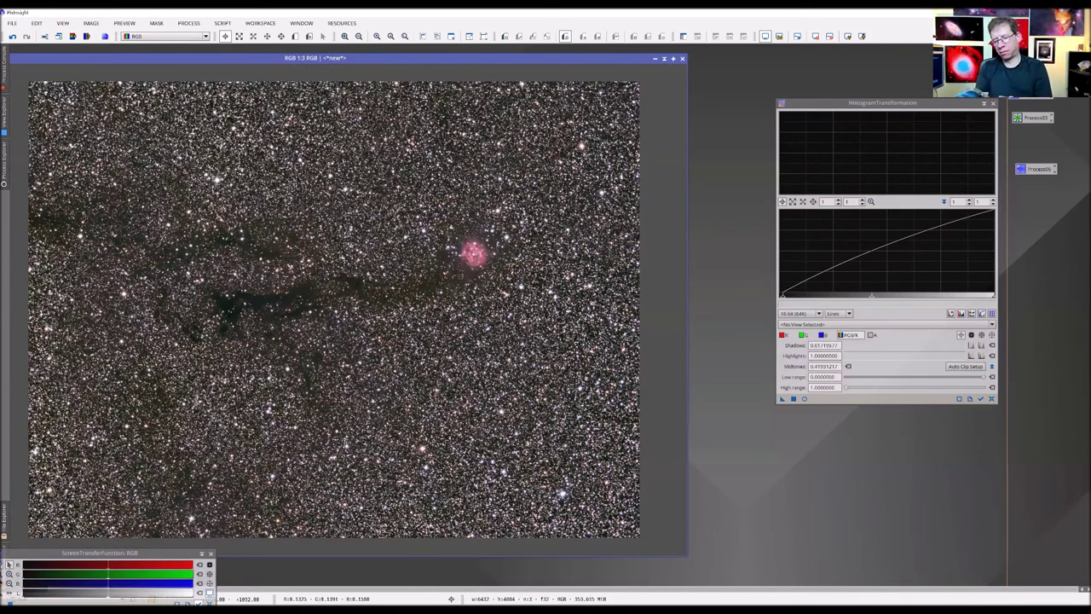
scroll(333, 309, "down", 1)
scroll(333, 311, "up", 1)
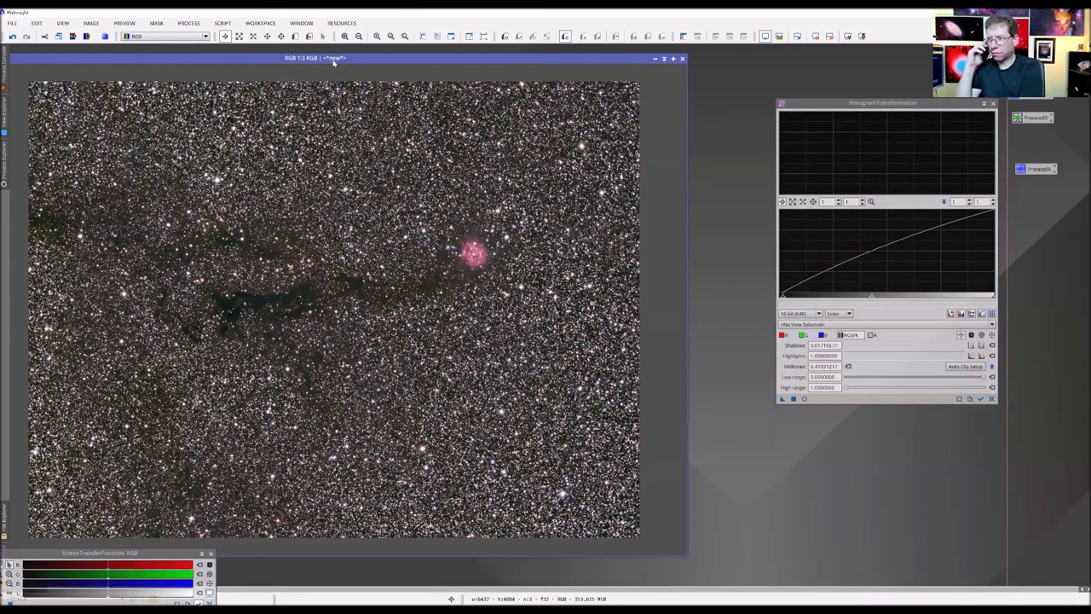
mouse_move(384, 57)
left_mouse_down()
mouse_move(546, 61)
mouse_move(489, 48)
left_mouse_up()
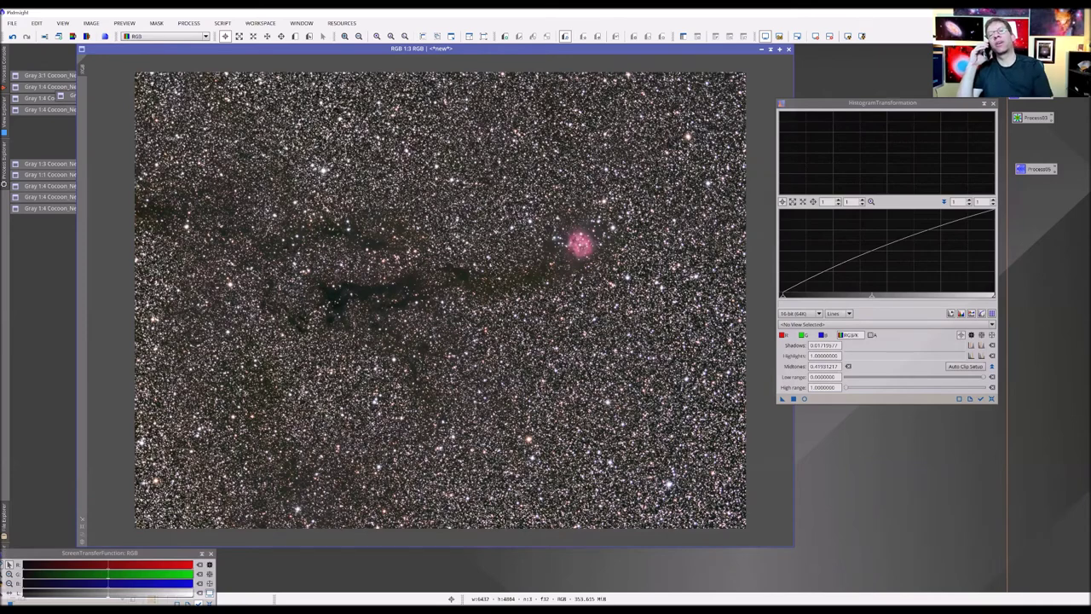
left_click_drag(489, 48, 463, 47)
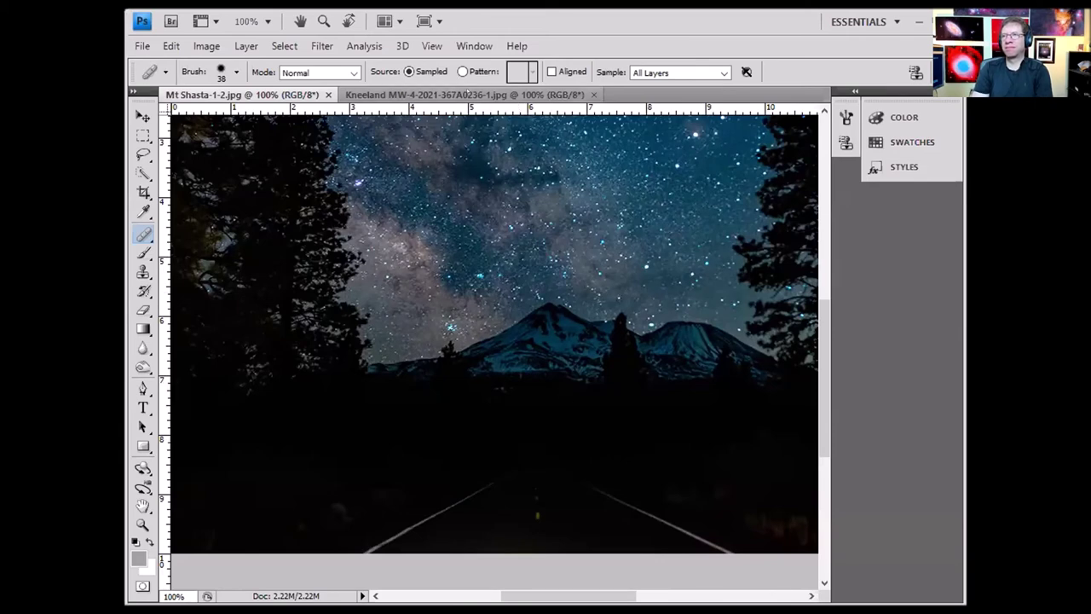
- Show the photo Kneeland MW-4-2021-367A0236-1.jpg in Photoshop and examine its Milky Way and the stars near the frame's edge
left_click(467, 94)
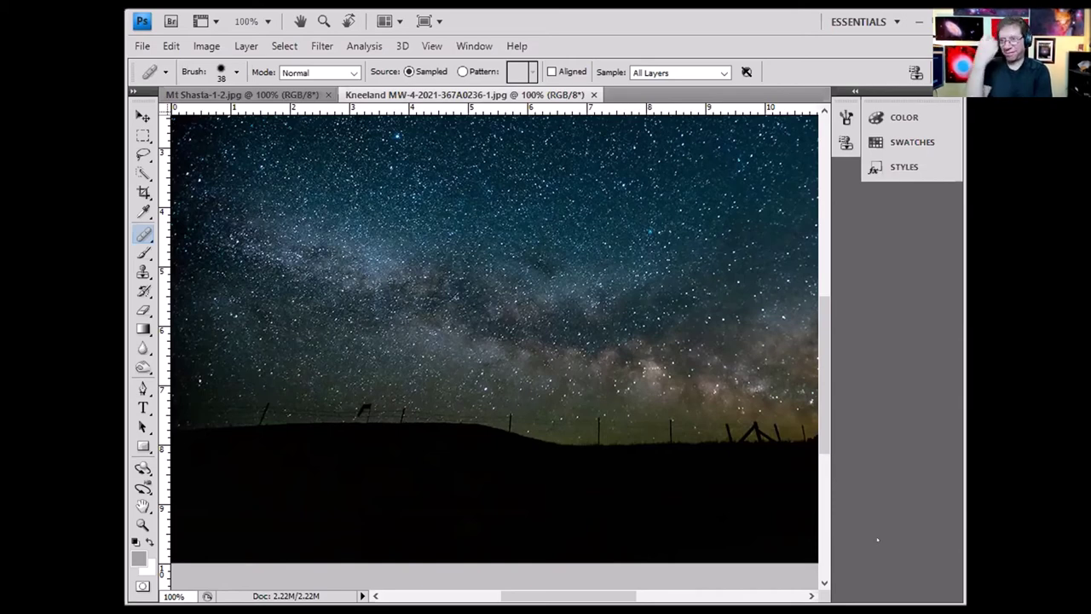
left_click_drag(606, 595, 643, 594)
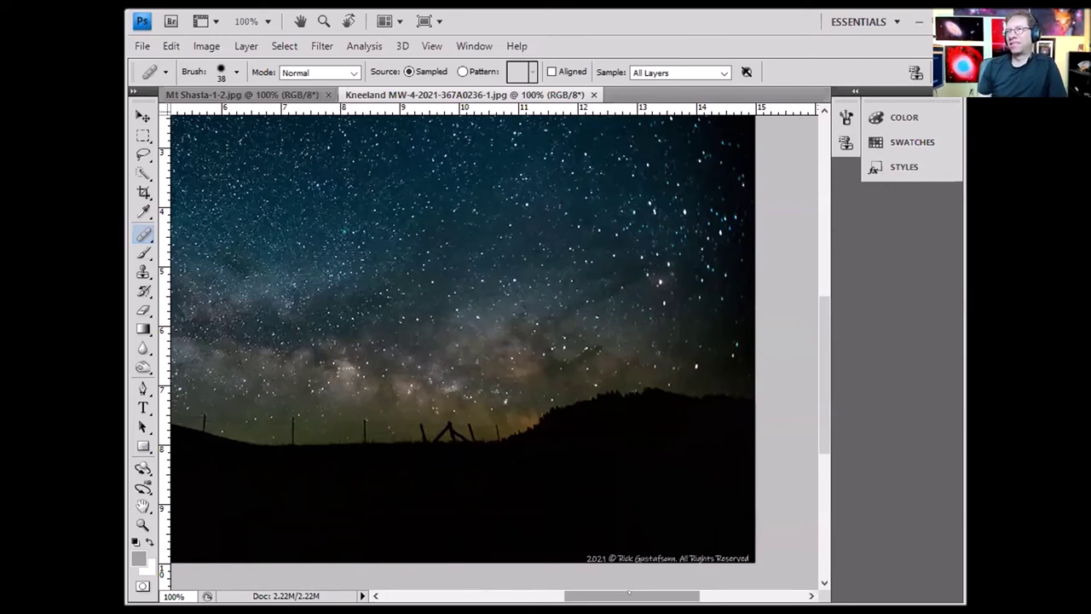
mouse_move(631, 592)
left_mouse_down()
mouse_move(570, 591)
mouse_move(616, 590)
left_mouse_up()
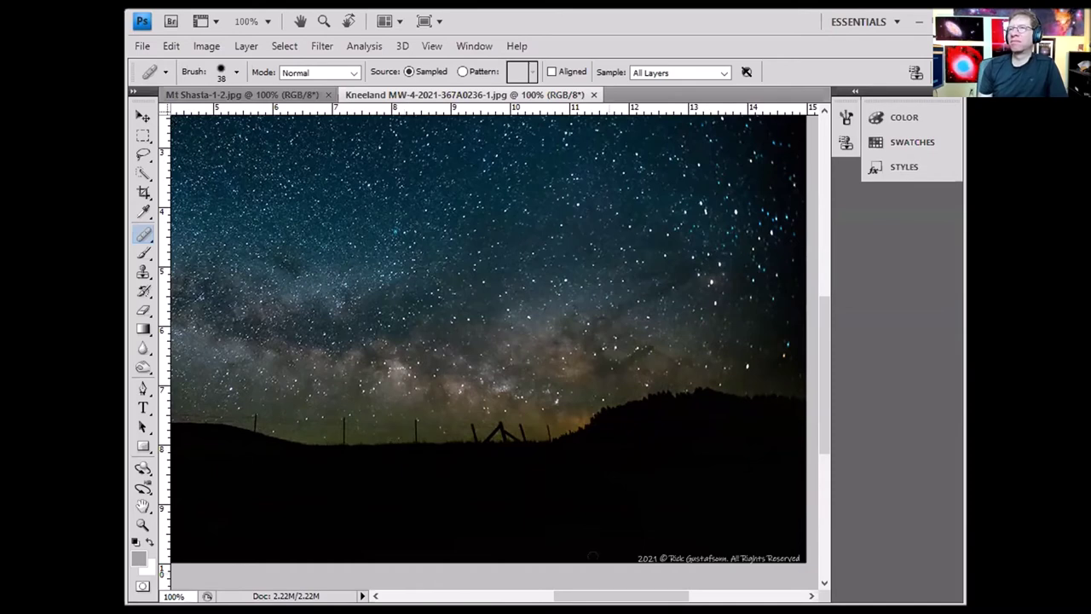
mouse_move(655, 590)
left_mouse_down()
mouse_move(623, 590)
mouse_move(654, 593)
left_mouse_up()
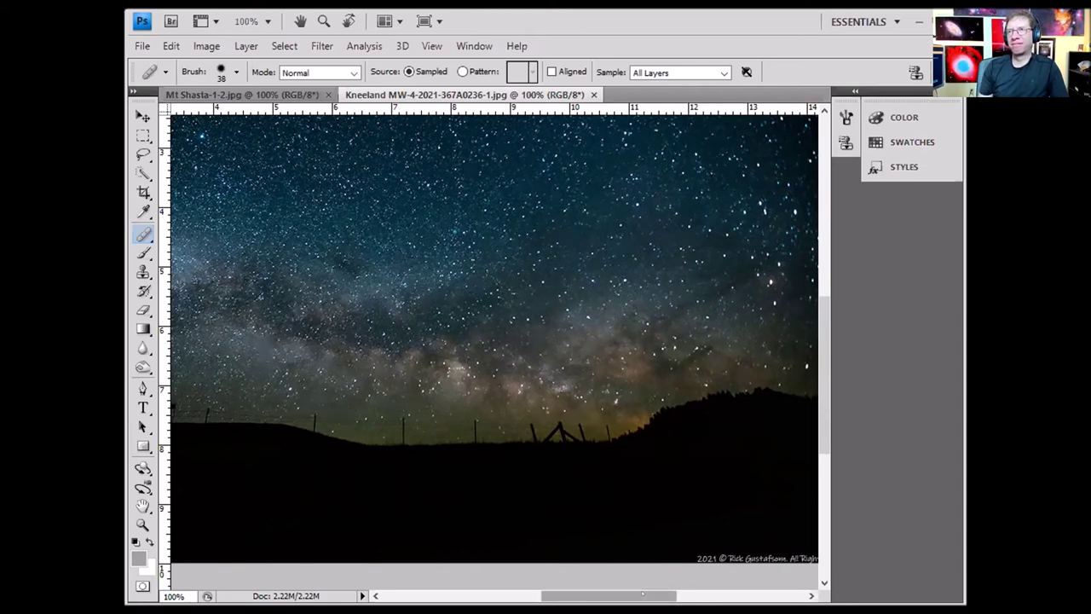
left_click_drag(642, 594, 643, 594)
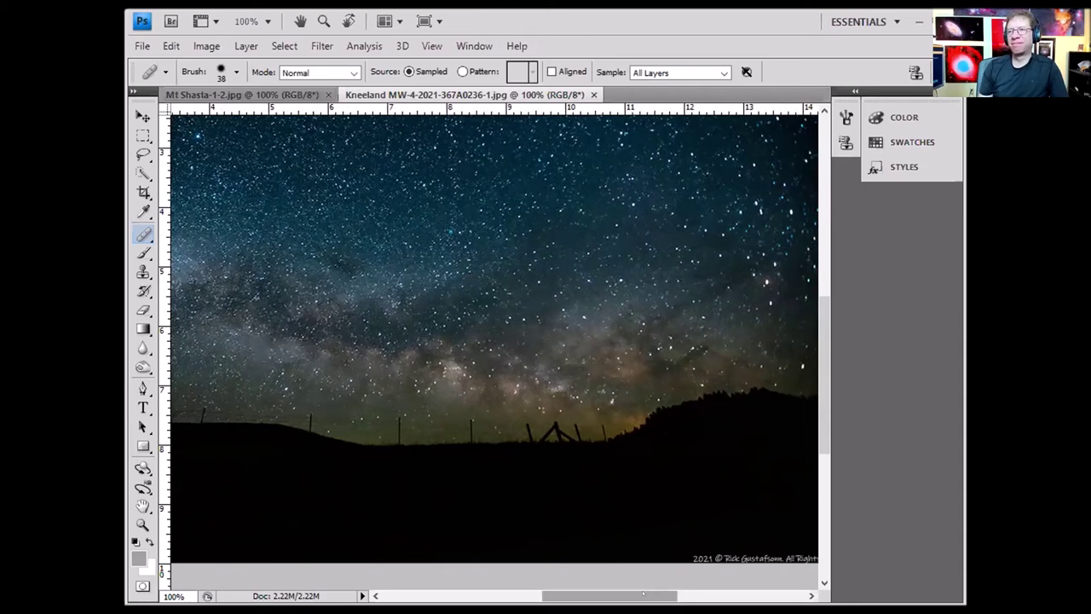